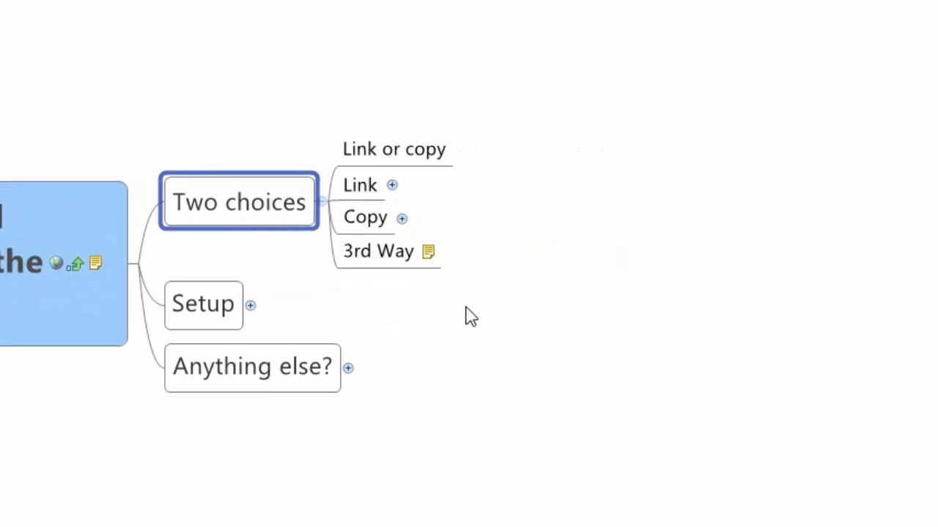
# Expand the Link topic and add the desktop file One Doc to Rule Them All.docx under it as a link.
pyautogui.click(393, 186)
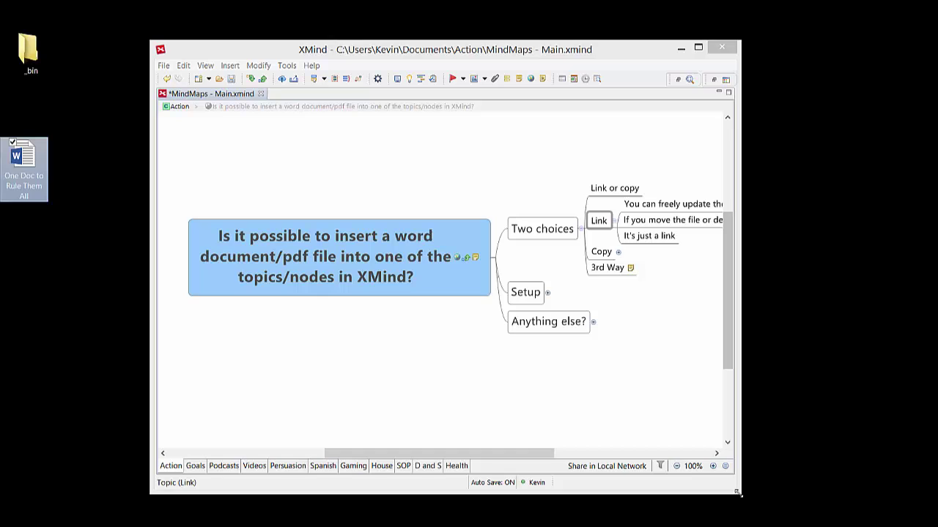
pyautogui.moveTo(738, 494); pyautogui.dragTo(920, 479)
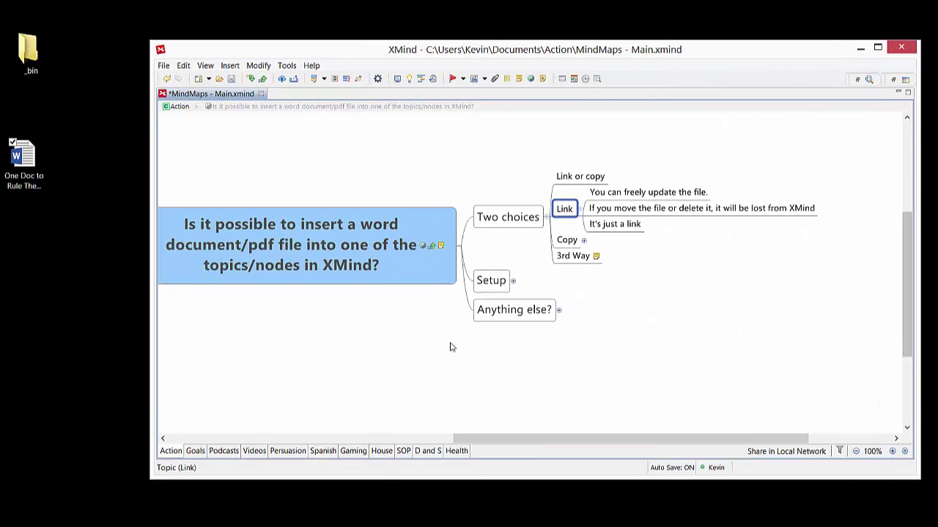
pyautogui.click(24, 164)
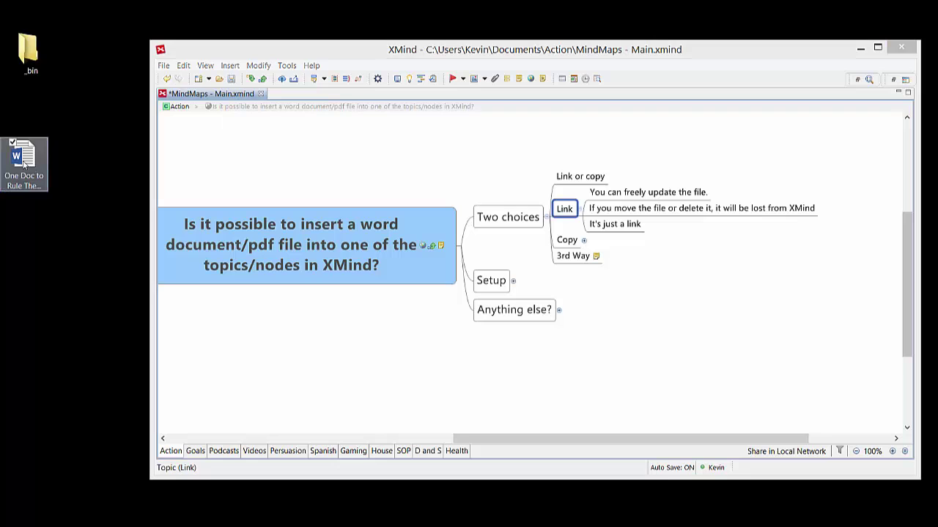
pyautogui.moveTo(24, 164); pyautogui.dragTo(562, 215)
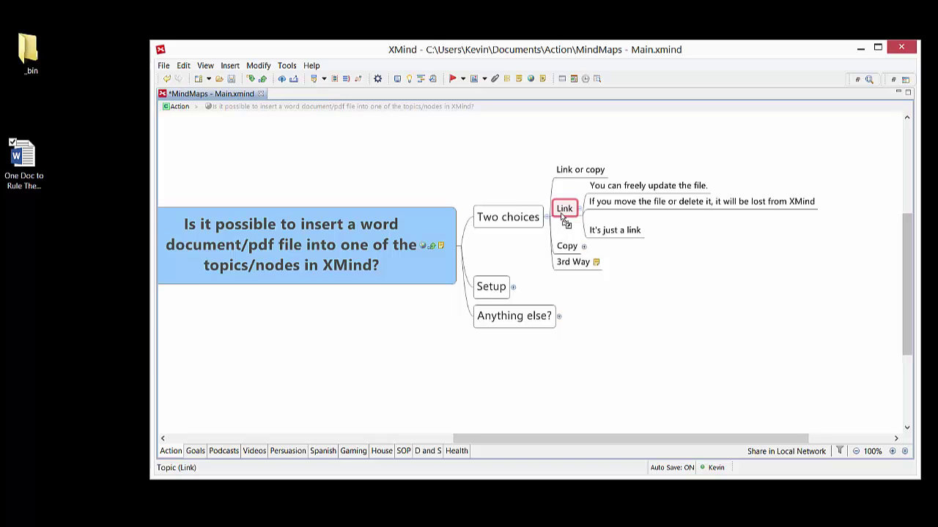
pyautogui.moveTo(563, 215); pyautogui.dragTo(564, 215)
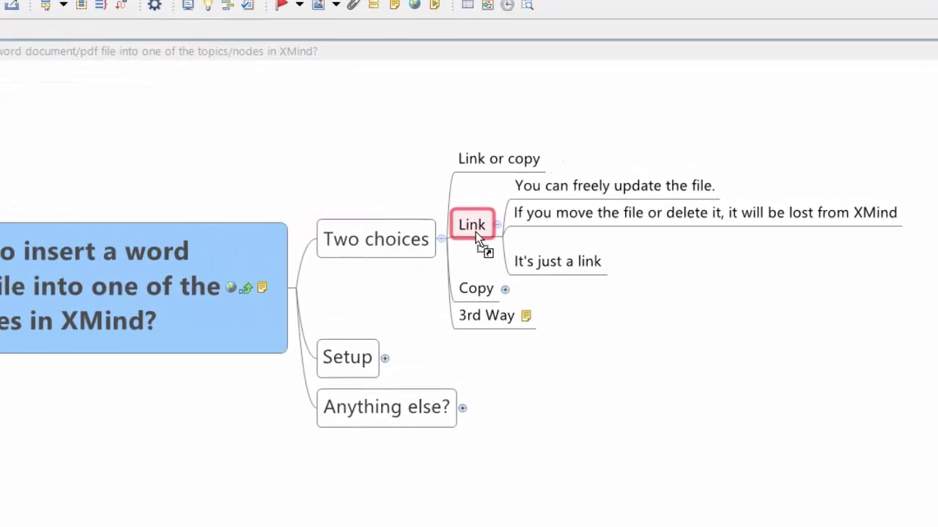
pyautogui.moveTo(474, 231)
pyautogui.mouseDown()
pyautogui.moveTo(485, 221)
pyautogui.moveTo(492, 238)
pyautogui.moveTo(481, 223)
pyautogui.mouseUp()
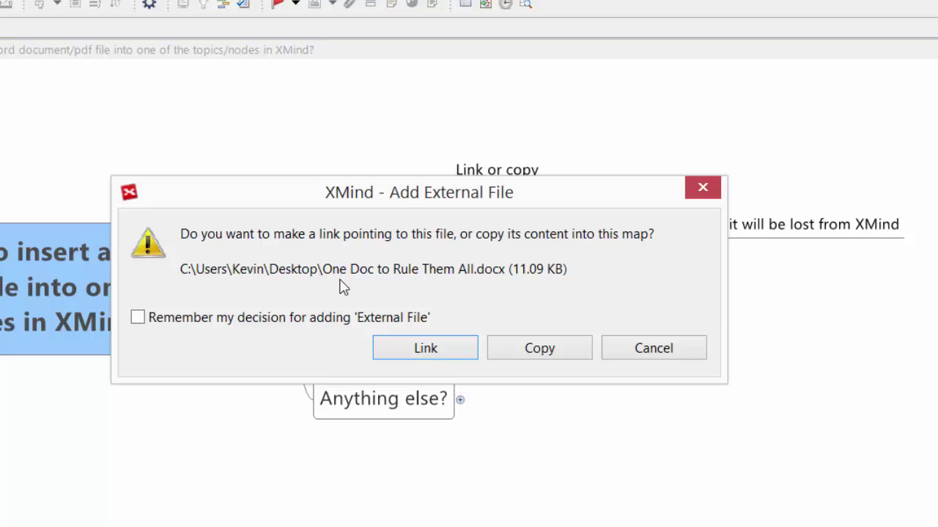
pyautogui.click(423, 351)
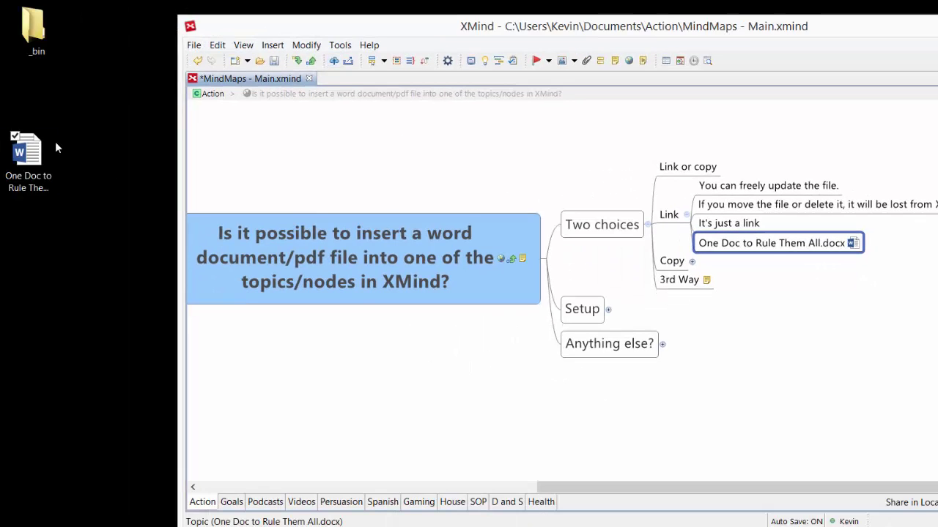
# Open the desktop document in Word, replace its text with "Hello" and return to XMind.
pyautogui.moveTo(40, 157); pyautogui.dragTo(46, 183)
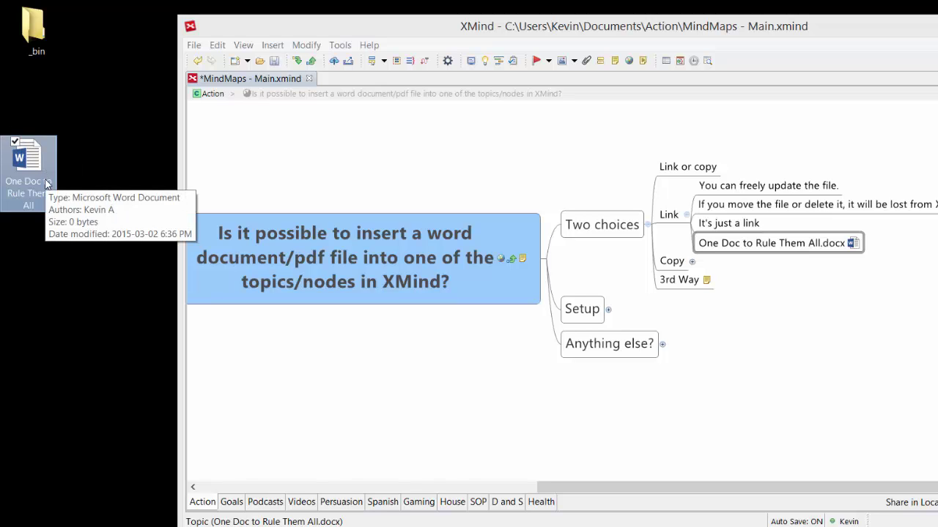
pyautogui.doubleClick(46, 183)
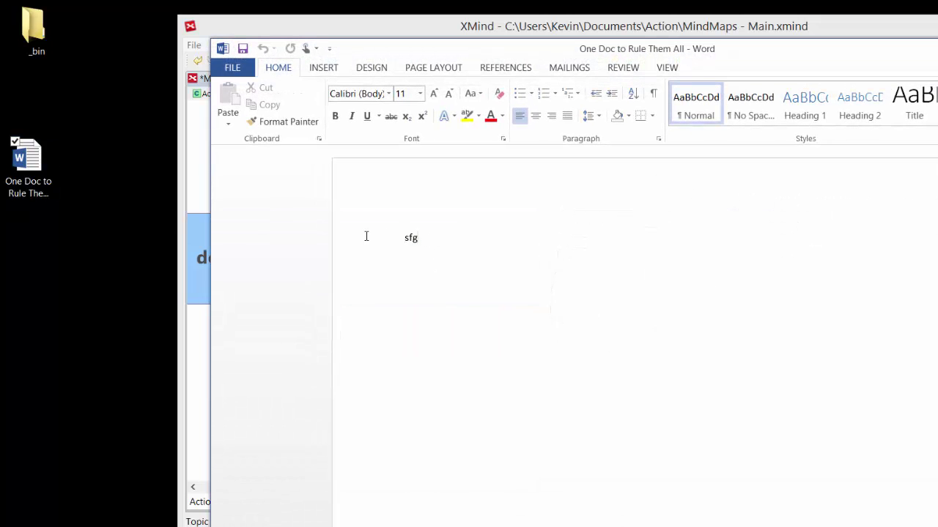
pyautogui.click(367, 234)
pyautogui.write('Hello')
pyautogui.hotkey('alt', 'Tab')
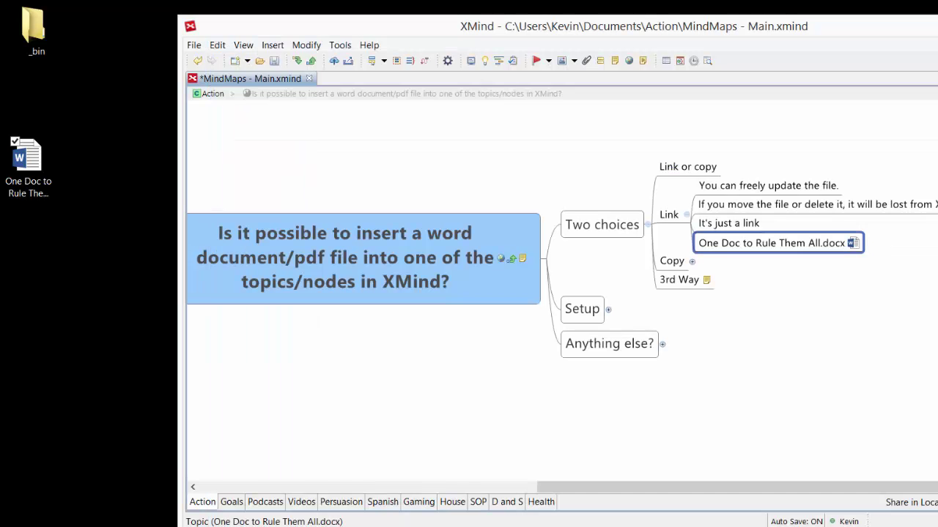
# Open the document linked under the Link topic to check its content, and return to the mind map.
pyautogui.click(866, 265)
pyautogui.click(853, 244)
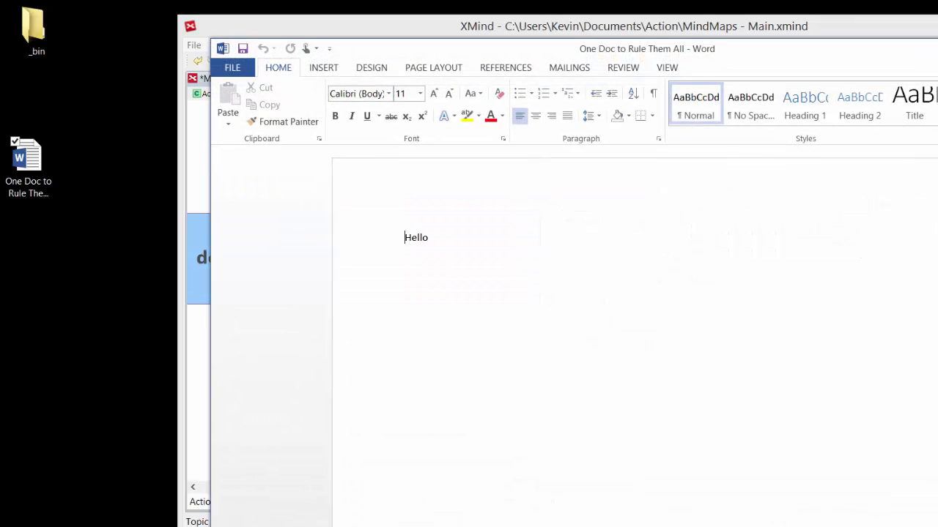
pyautogui.hotkey('alt', 'Tab')
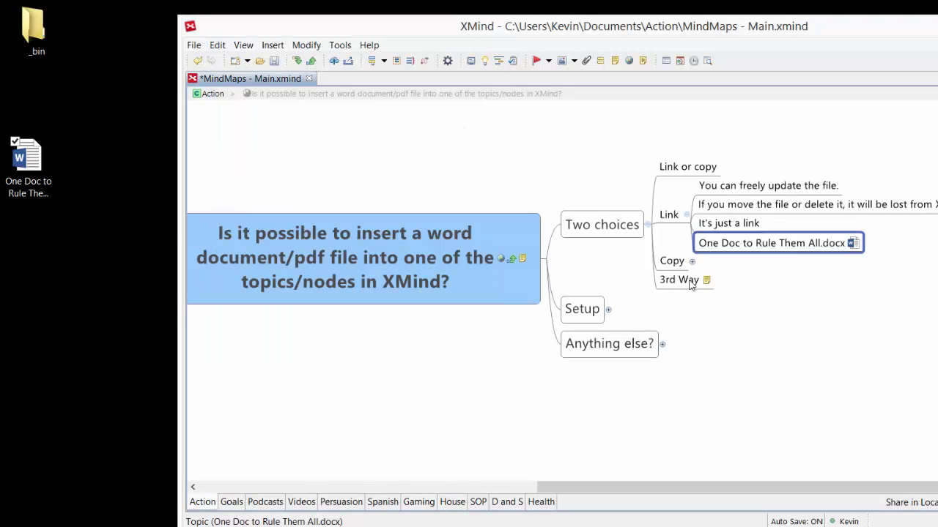
# Expand the Copy topic, add the desktop file One Doc to Rule Them All.docx under it as a copy, and open the attachment.
pyautogui.click(692, 265)
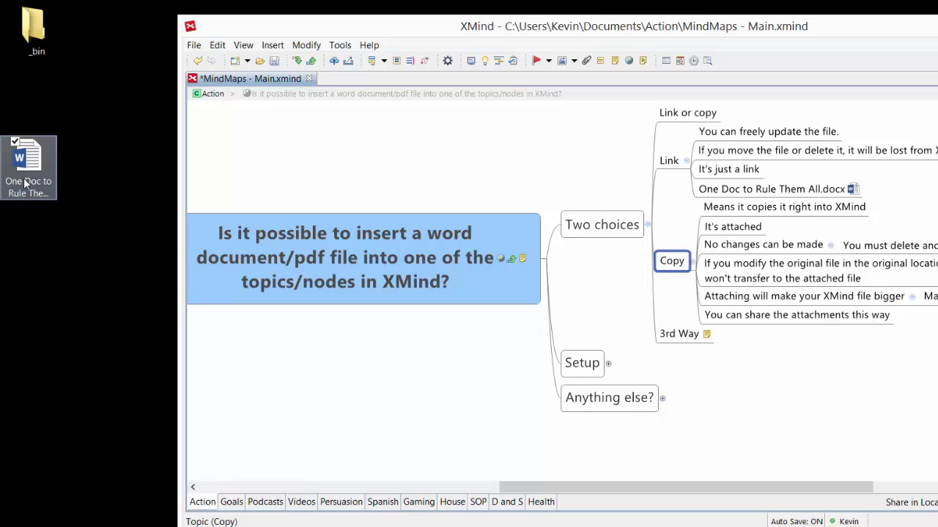
pyautogui.moveTo(25, 181); pyautogui.dragTo(680, 280)
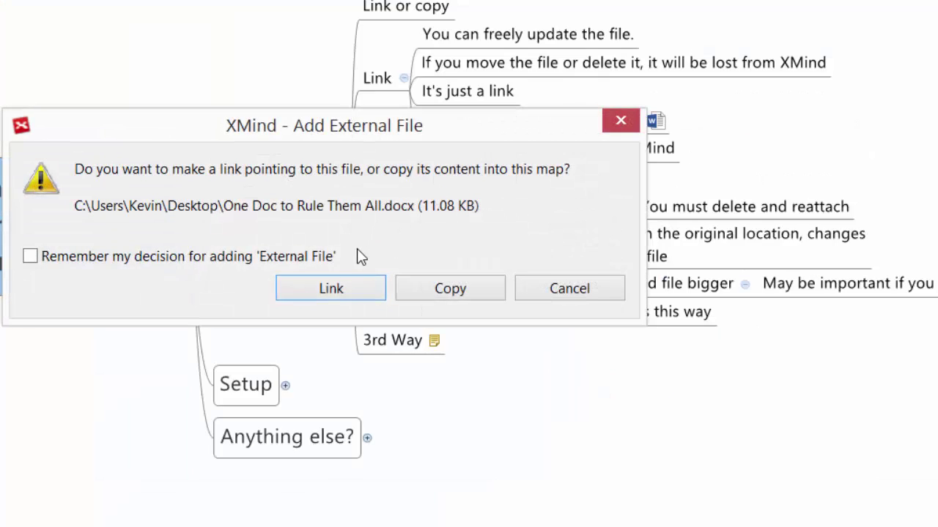
pyautogui.click(473, 289)
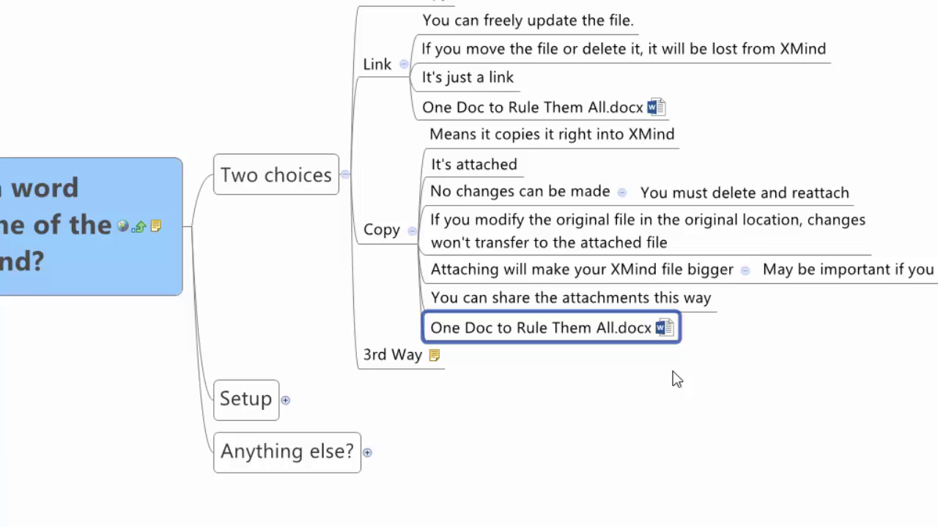
pyautogui.doubleClick(681, 340)
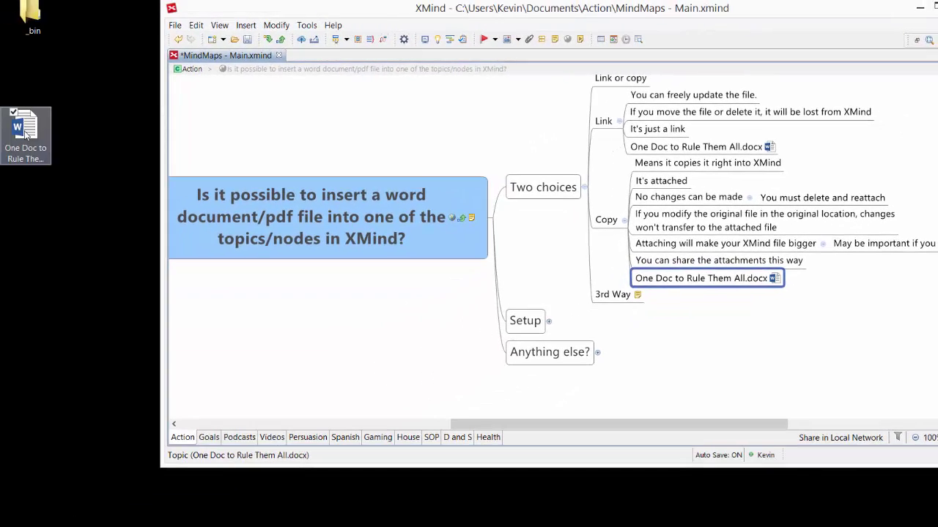
# Open the desktop document in Word and add "You're nice." below "Hello", leaving an empty paragraph between them.
pyautogui.doubleClick(25, 132)
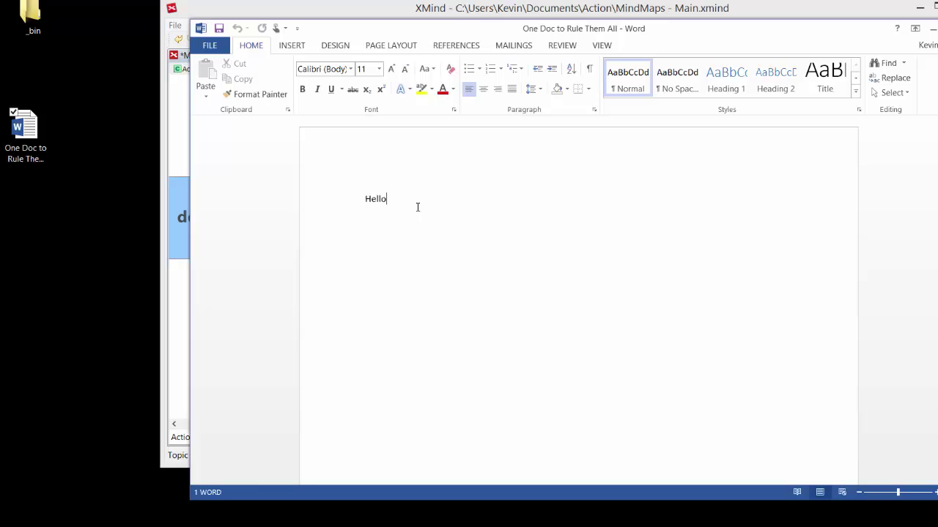
pyautogui.press('Return')
pyautogui.press('Return')
pyautogui.write("You're")
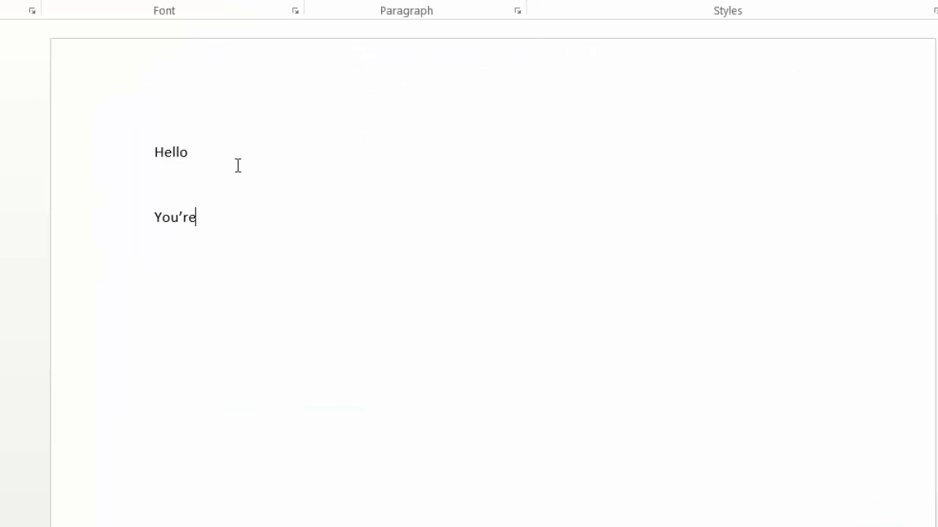
pyautogui.write(' nice.')
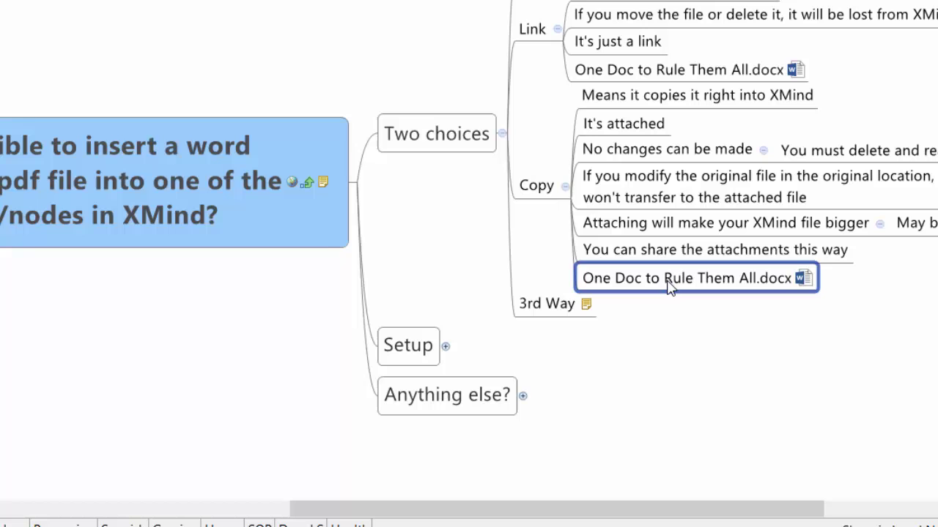
# Compare the content of the copied attachment under Copy with the linked document under Link.
pyautogui.click(803, 280)
pyautogui.click(794, 70)
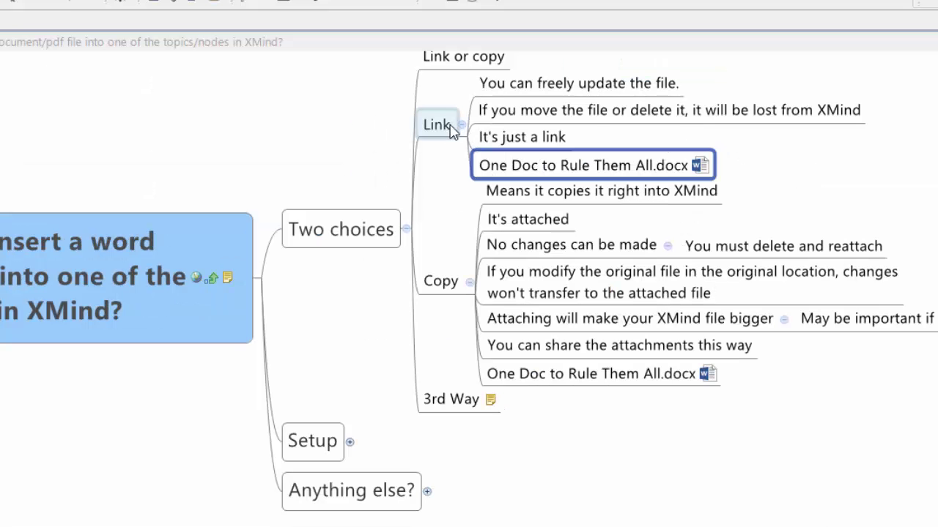
pyautogui.click(448, 126)
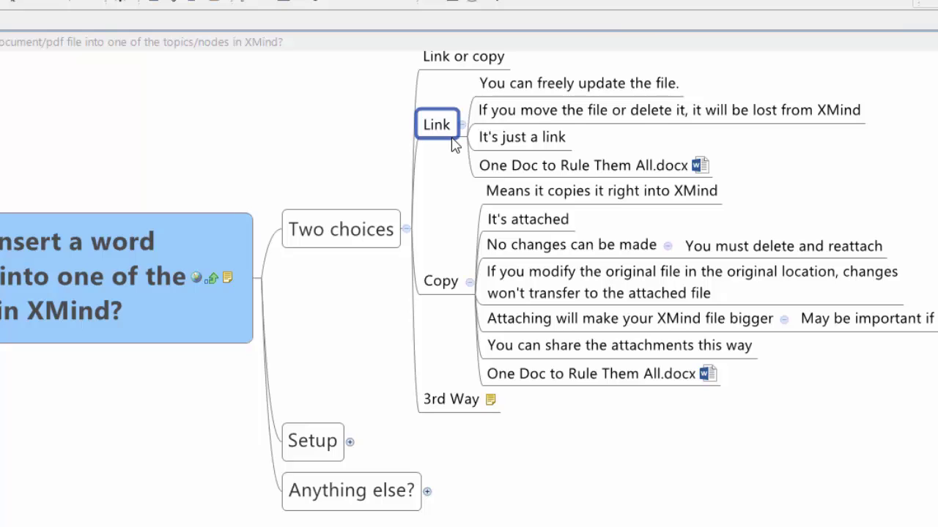
# Read through the 3rd Way topic's note, copy all of its text and close the note.
pyautogui.click(436, 409)
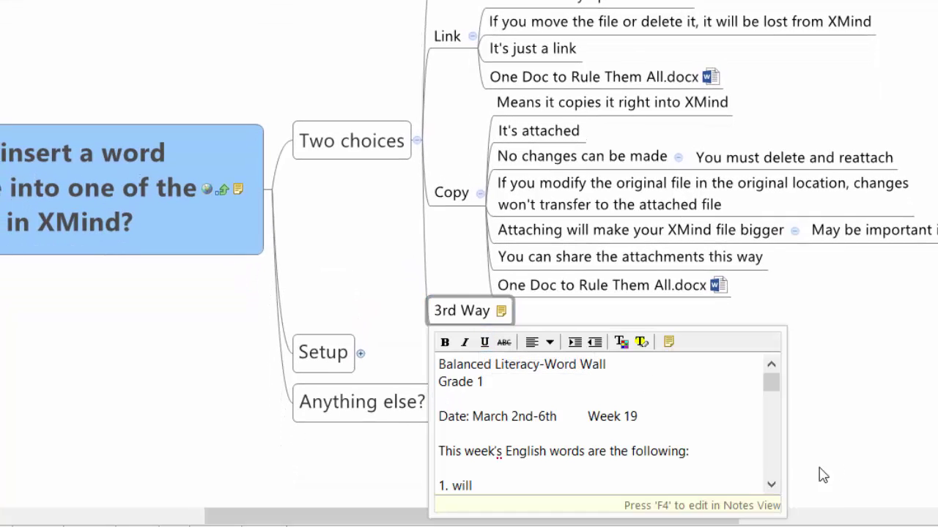
pyautogui.moveTo(778, 397); pyautogui.dragTo(791, 373)
pyautogui.click(620, 416)
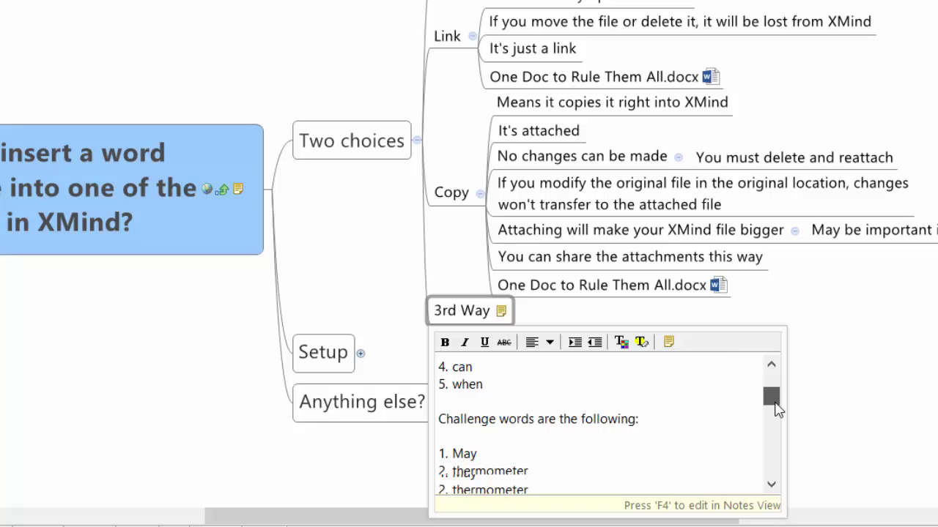
pyautogui.moveTo(776, 410); pyautogui.dragTo(769, 412)
pyautogui.click(625, 409)
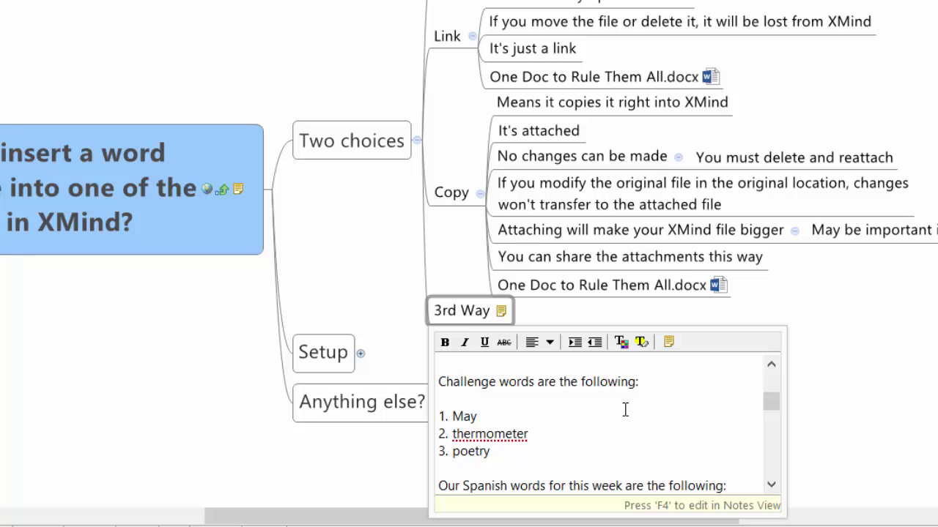
pyautogui.hotkey('ctrl', 'a')
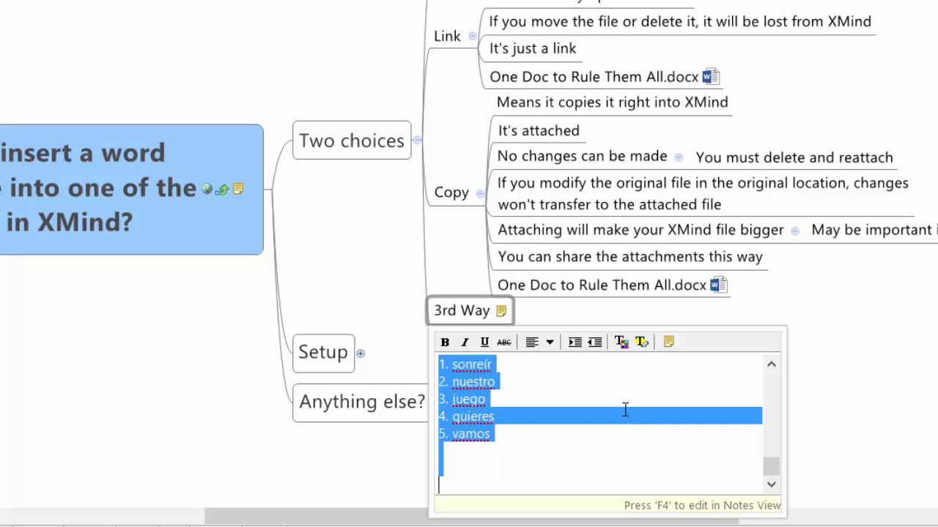
pyautogui.press('Escape')
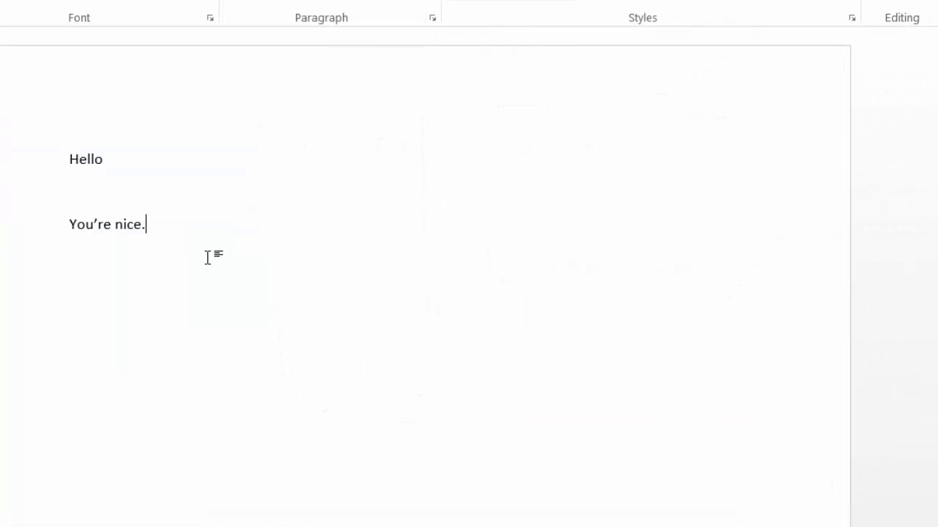
# Paste the copied note text below "You're nice." in the Word document, and close it with the changes saved.
pyautogui.press('Return')
pyautogui.press('Return')
pyautogui.hotkey('ctrl', 'v')
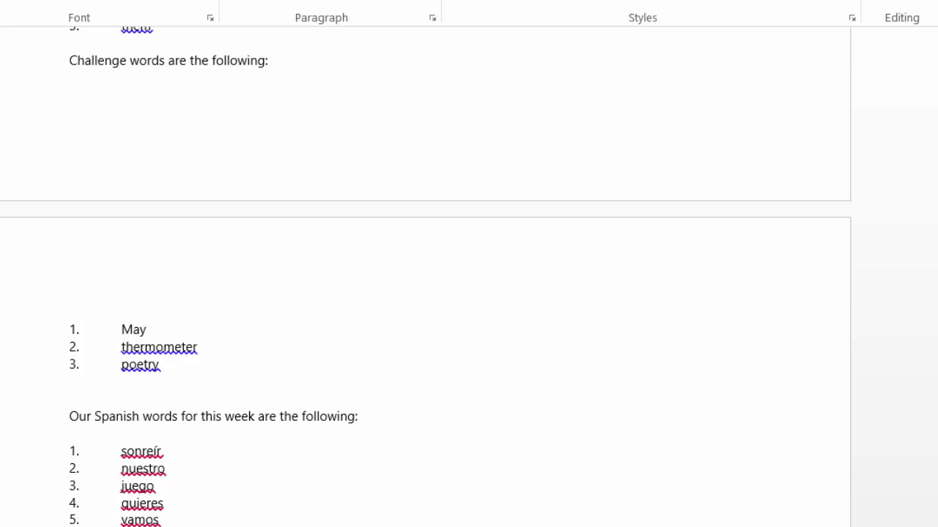
pyautogui.hotkey('alt', 'F4')
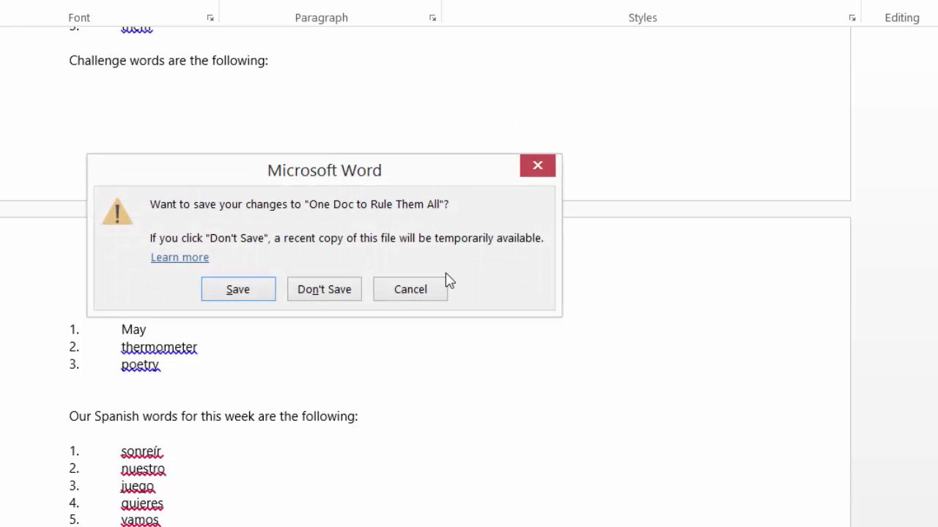
pyautogui.click(238, 290)
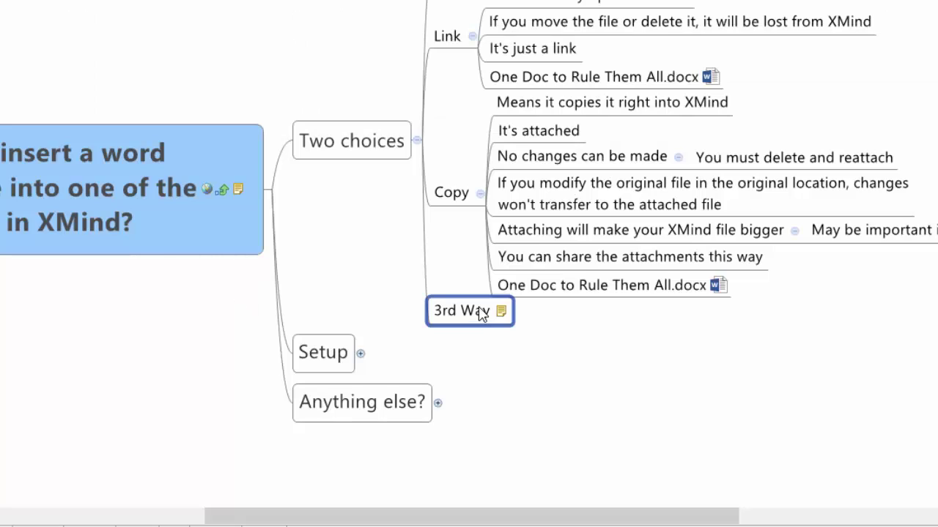
# Expand the Setup topic and examine the Drag and Drop preferences for adding external files.
pyautogui.click(360, 354)
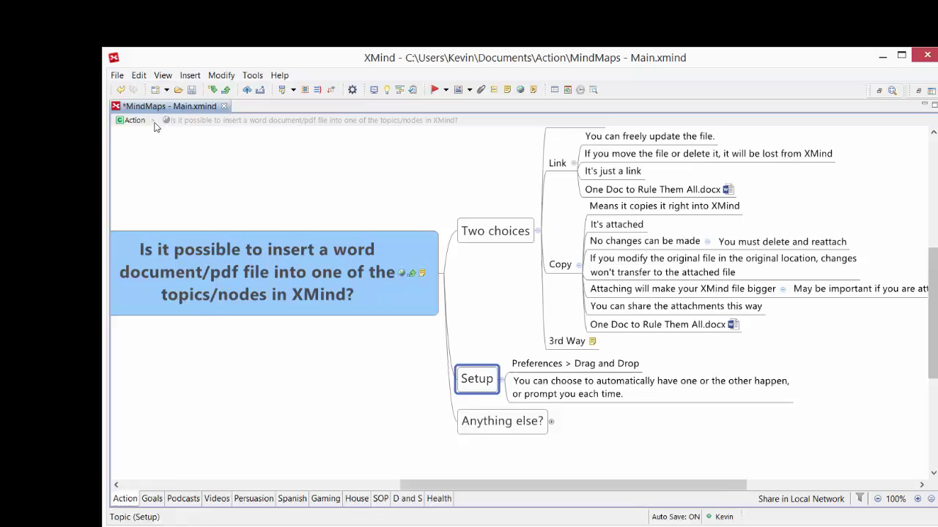
pyautogui.click(162, 88)
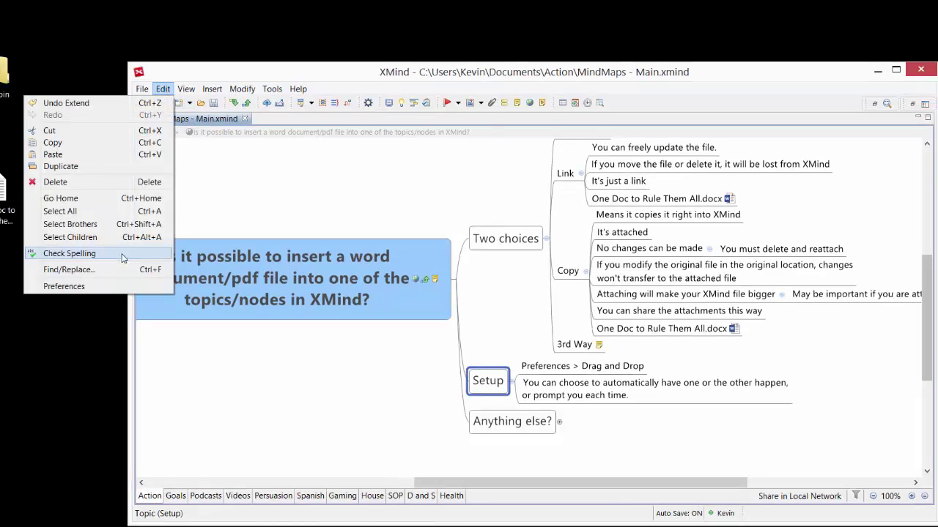
pyautogui.click(120, 286)
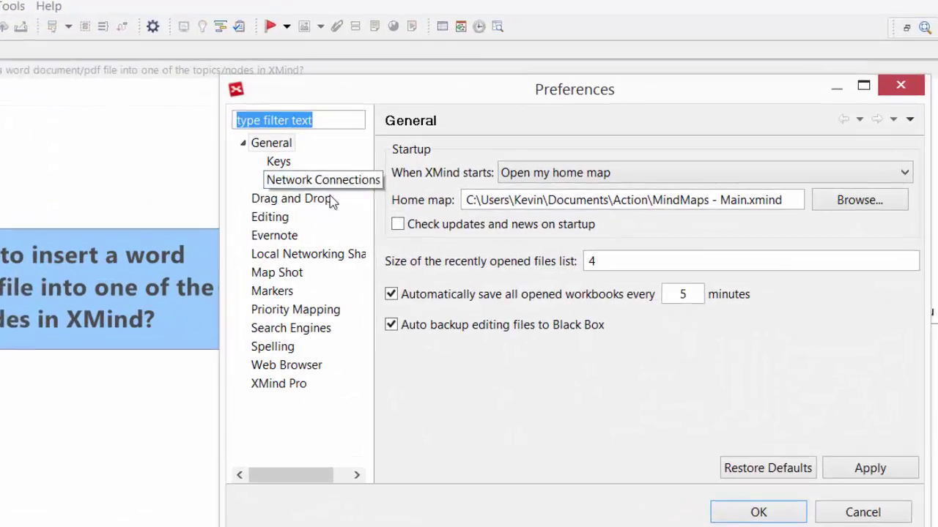
pyautogui.click(233, 193)
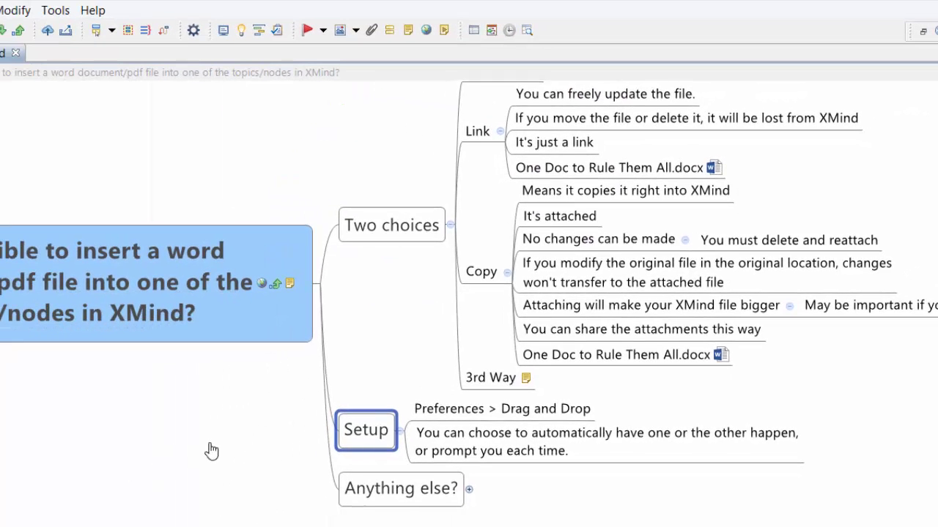
# Expand the "Anything else?" topic to view its subtopic.
pyautogui.click(225, 293)
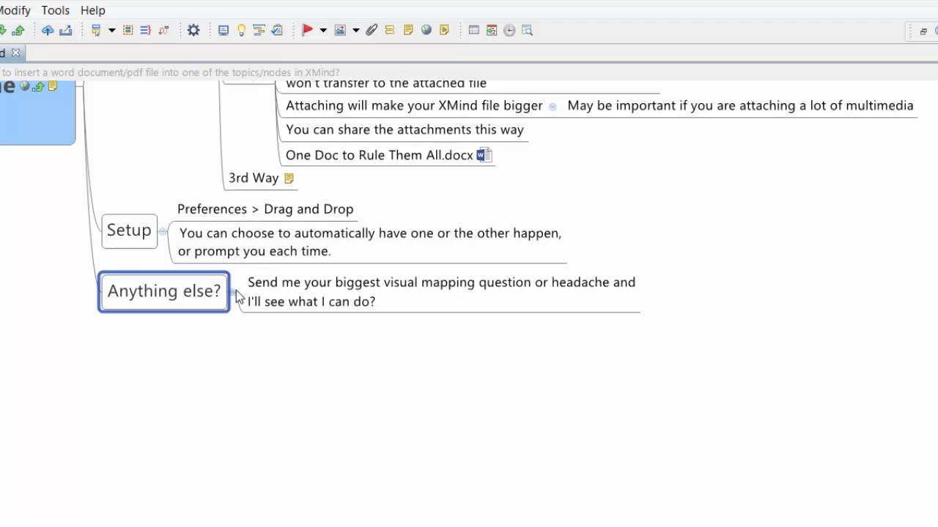